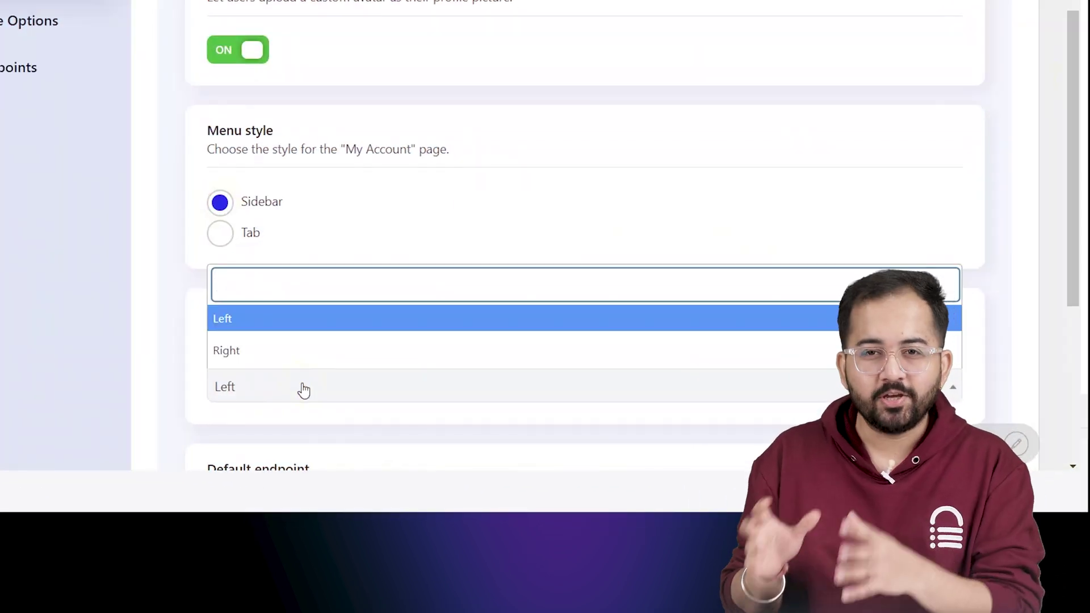
Choose Right as the account page's sidebar position.
{"action": "left_click", "coordinate": [280, 353]}
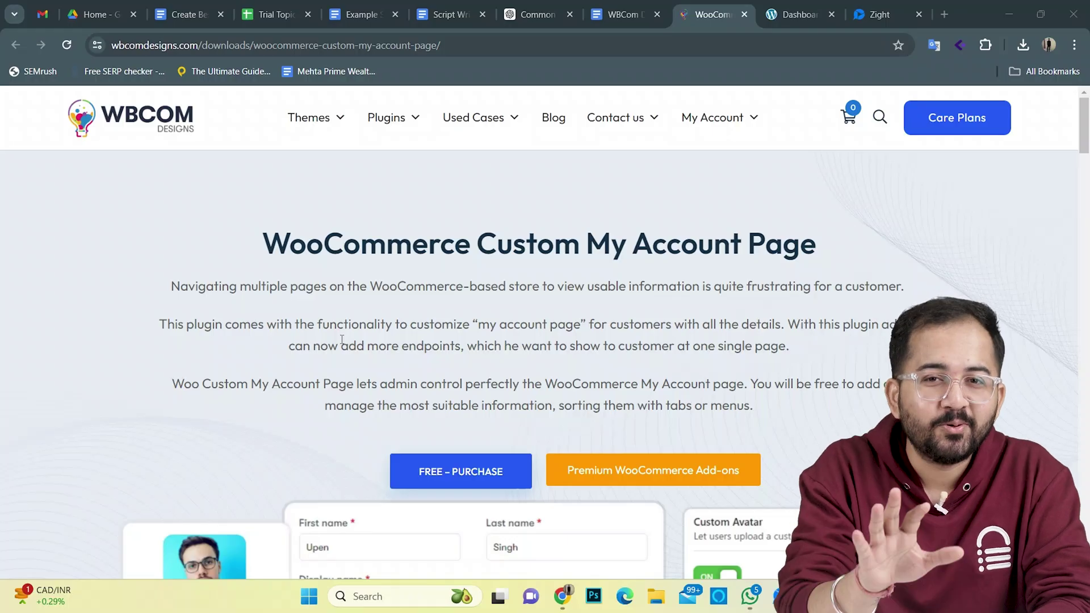
Check out the free plugin with autofilled details and accepted Terms, then return to the dashboard.
{"action": "left_click", "coordinate": [451, 480]}
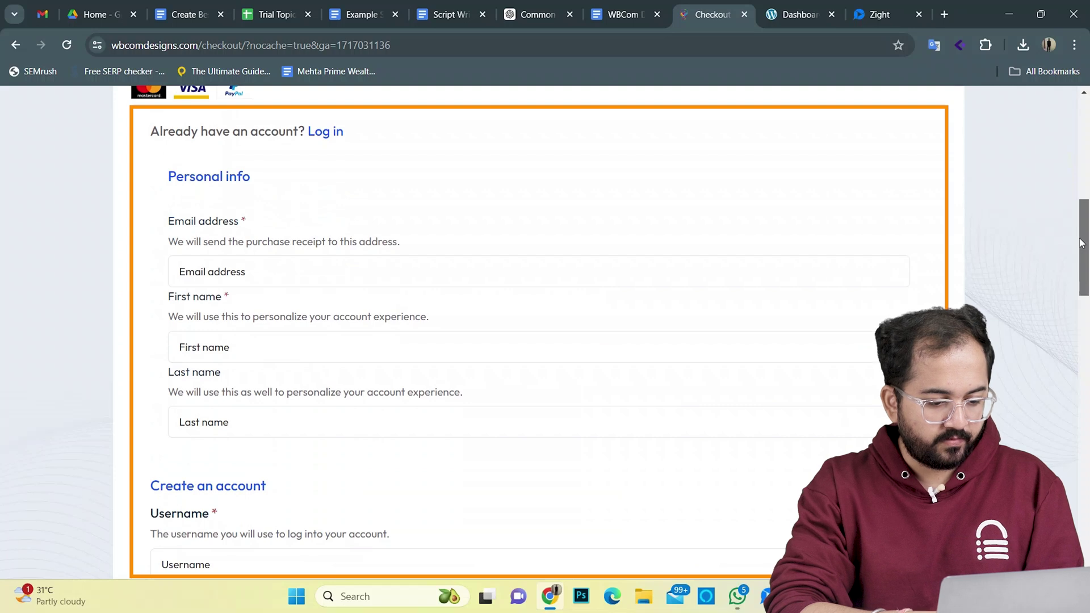
{"action": "left_click", "coordinate": [345, 321]}
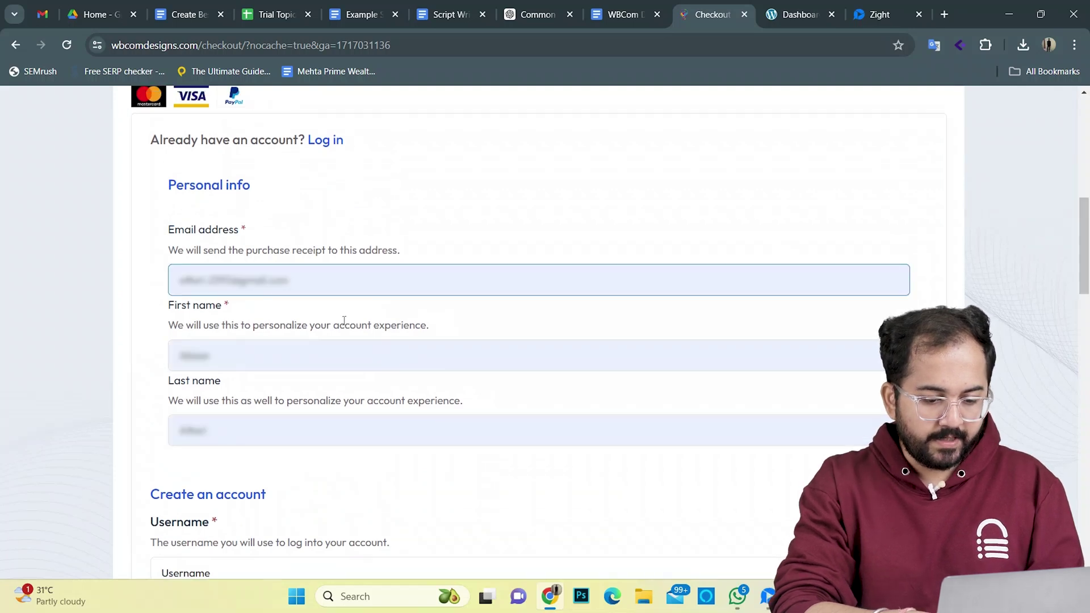
{"action": "scroll", "coordinate": [344, 320], "scroll_direction": "down", "scroll_amount": 5}
{"action": "scroll", "coordinate": [1085, 307], "scroll_direction": "down", "scroll_amount": 5}
{"action": "left_click", "coordinate": [159, 200]}
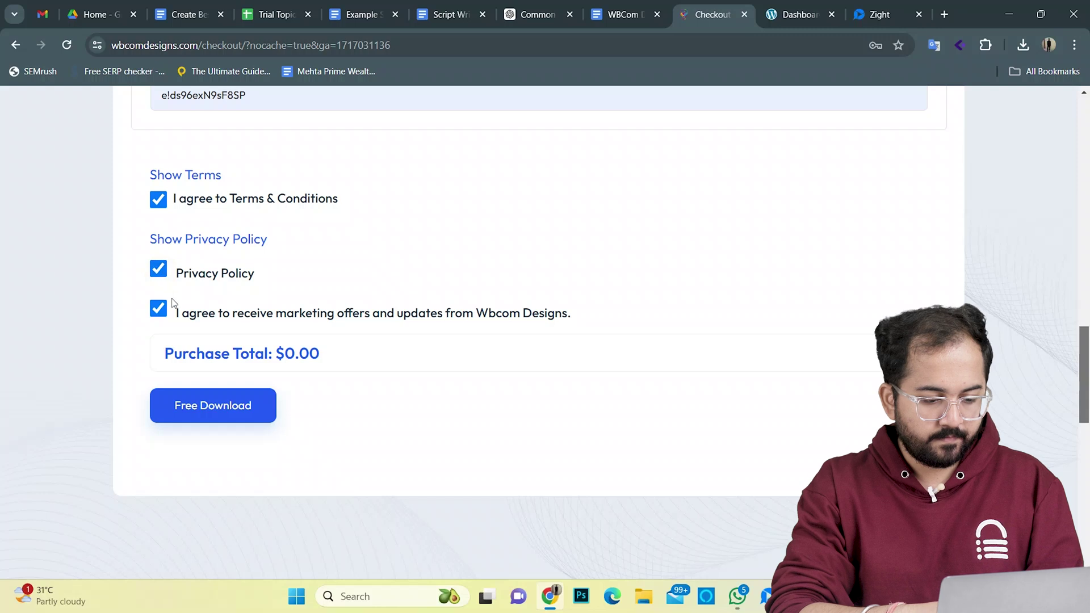
{"action": "left_click", "coordinate": [226, 418]}
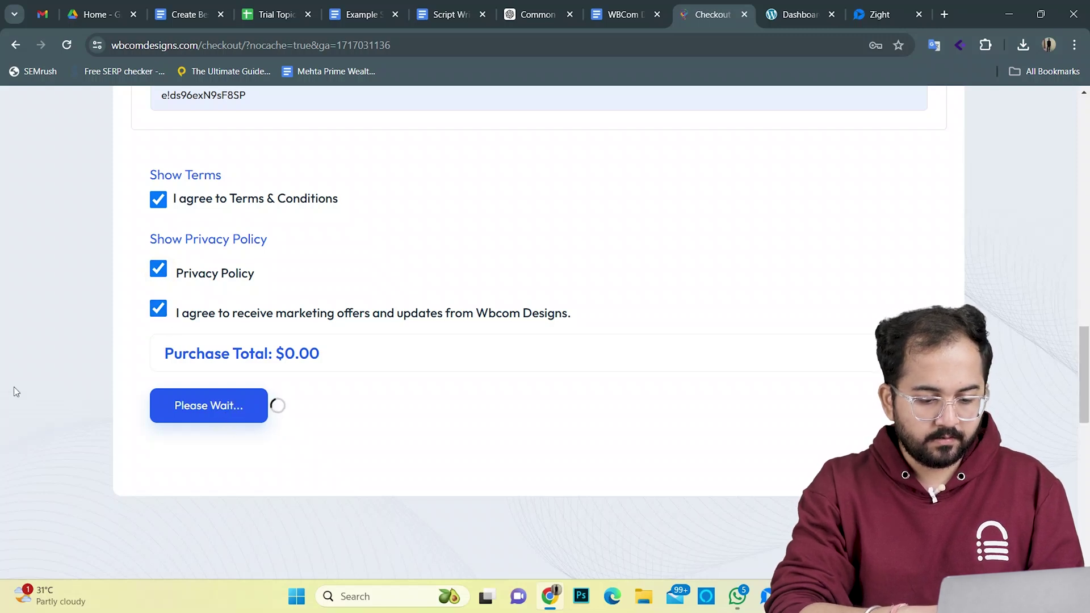
{"action": "key", "text": "ctrl+Tab"}
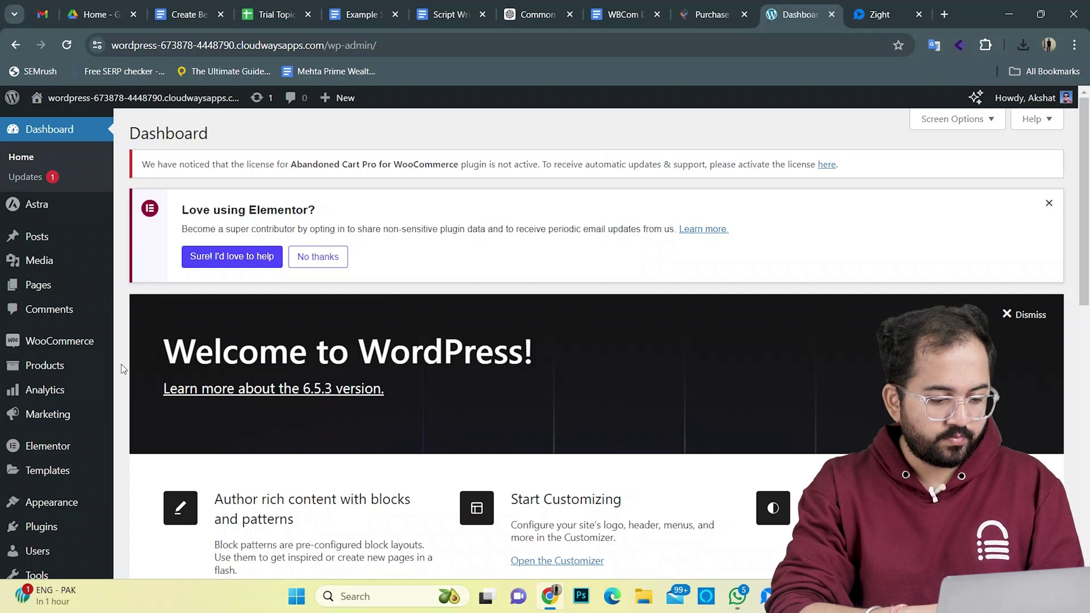
Upload, install and activate woo-custom-my-account-page.zip via Plugins > Add New Plugin.
{"action": "mouse_move", "coordinate": [65, 534]}
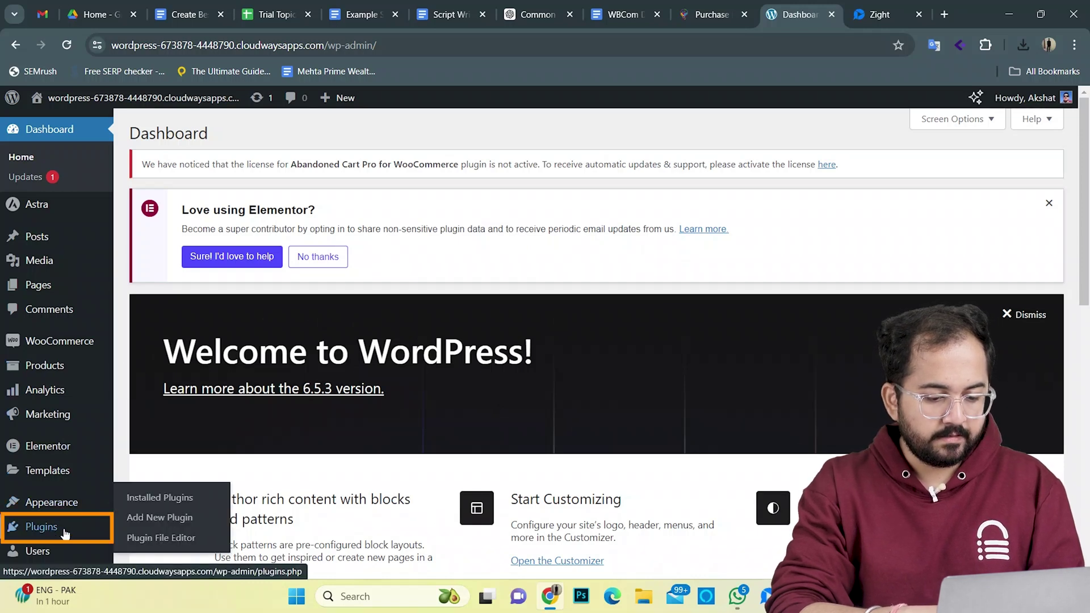
{"action": "left_click", "coordinate": [186, 518]}
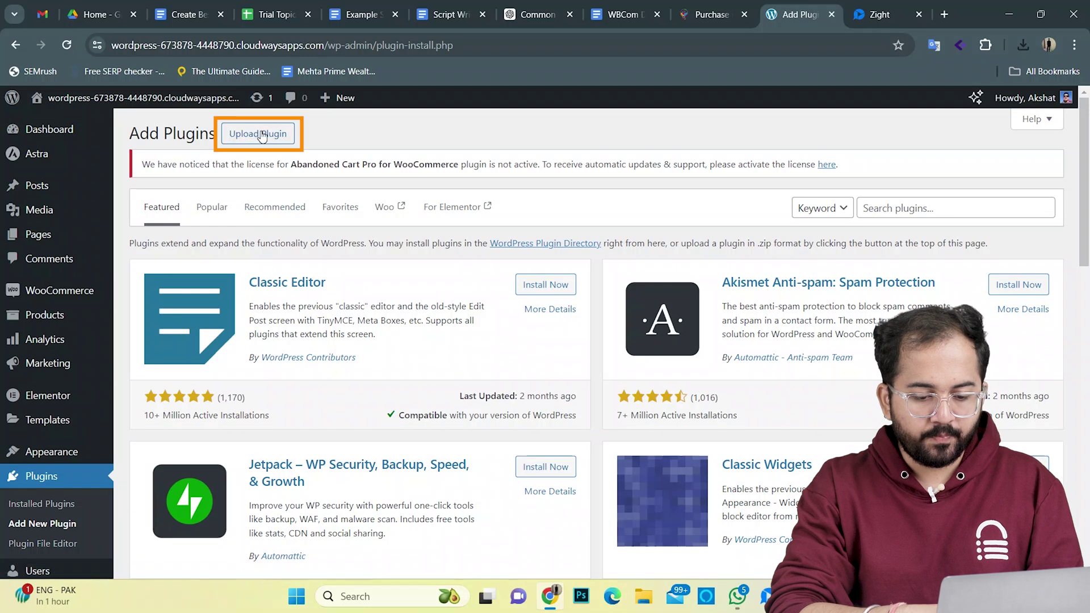
{"action": "left_click", "coordinate": [261, 135]}
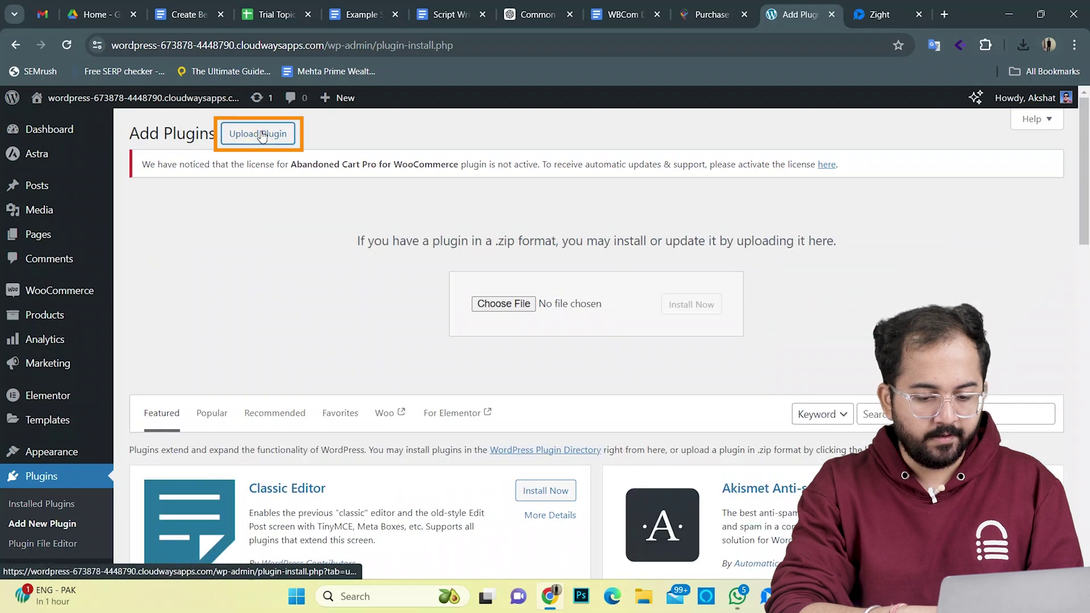
{"action": "left_click", "coordinate": [691, 304]}
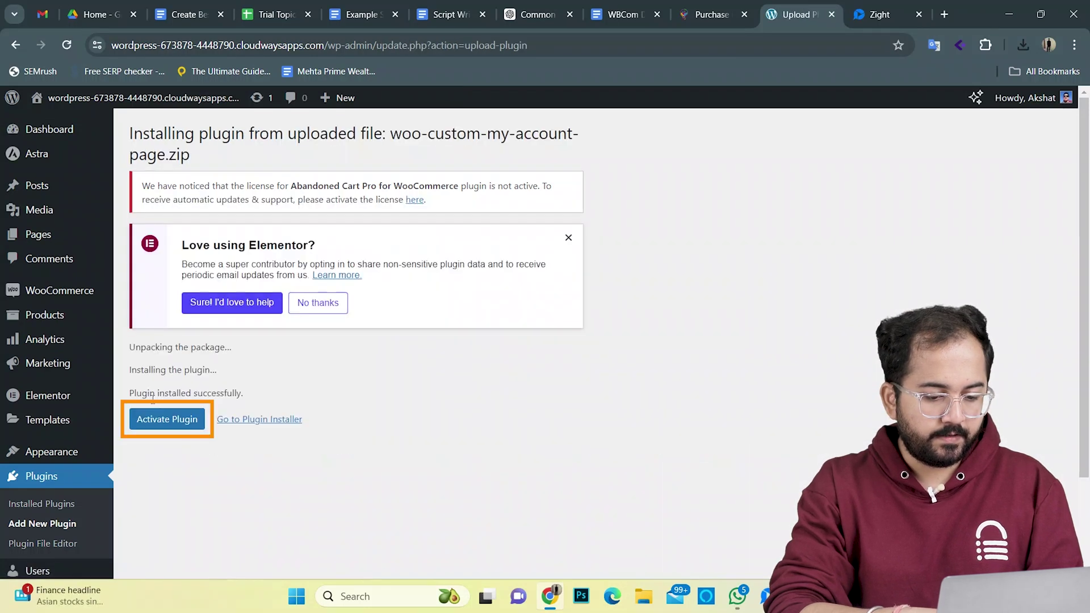
{"action": "left_click", "coordinate": [168, 419]}
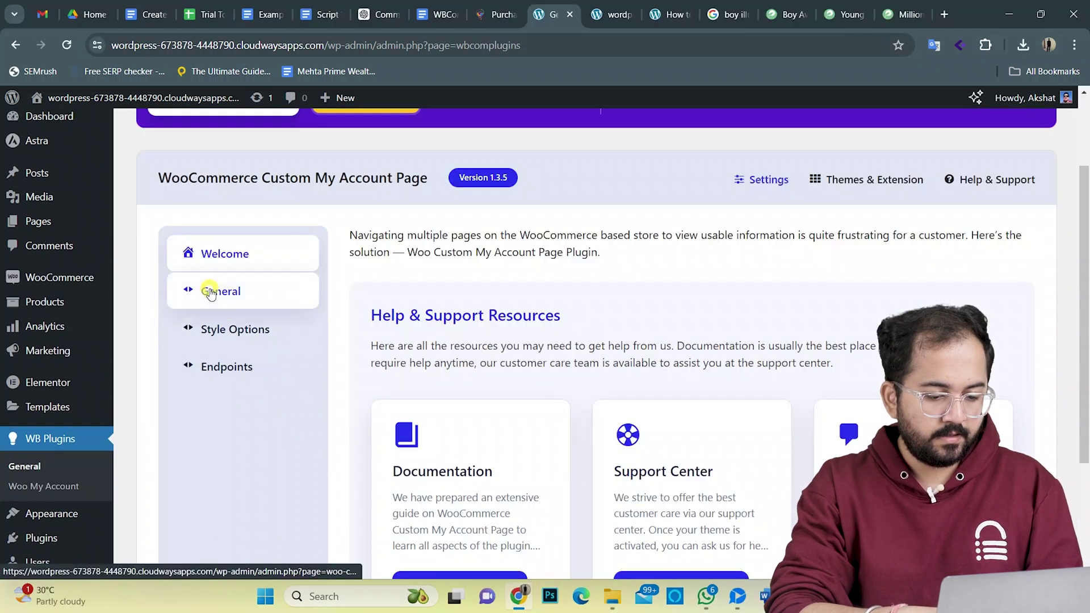
Save the General settings with Sidebar menu style and Left sidebar position.
{"action": "left_click", "coordinate": [210, 294]}
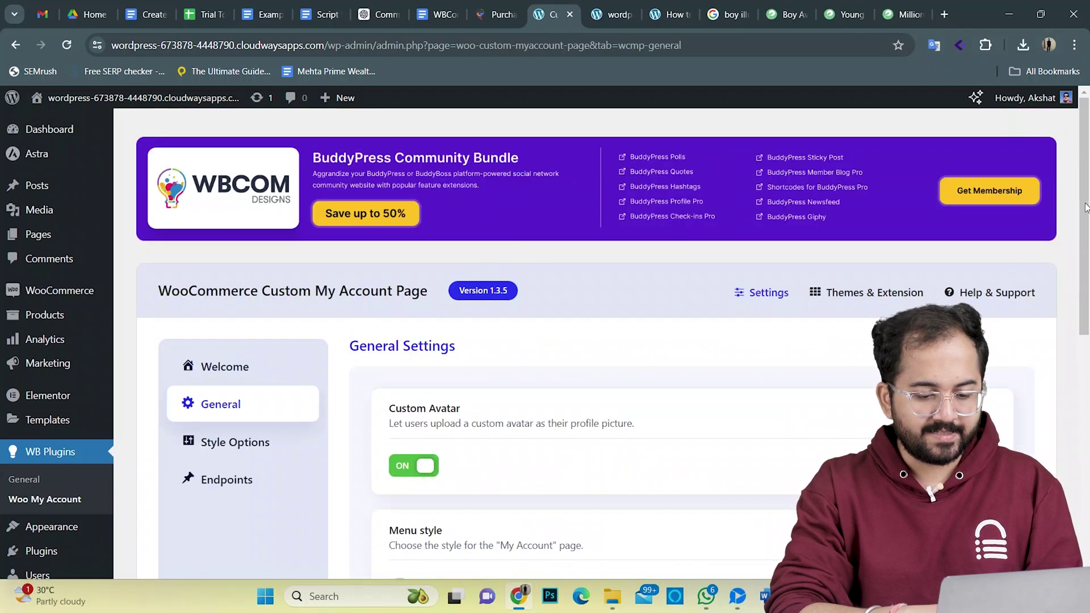
{"action": "scroll", "coordinate": [476, 375], "scroll_direction": "down", "scroll_amount": 5}
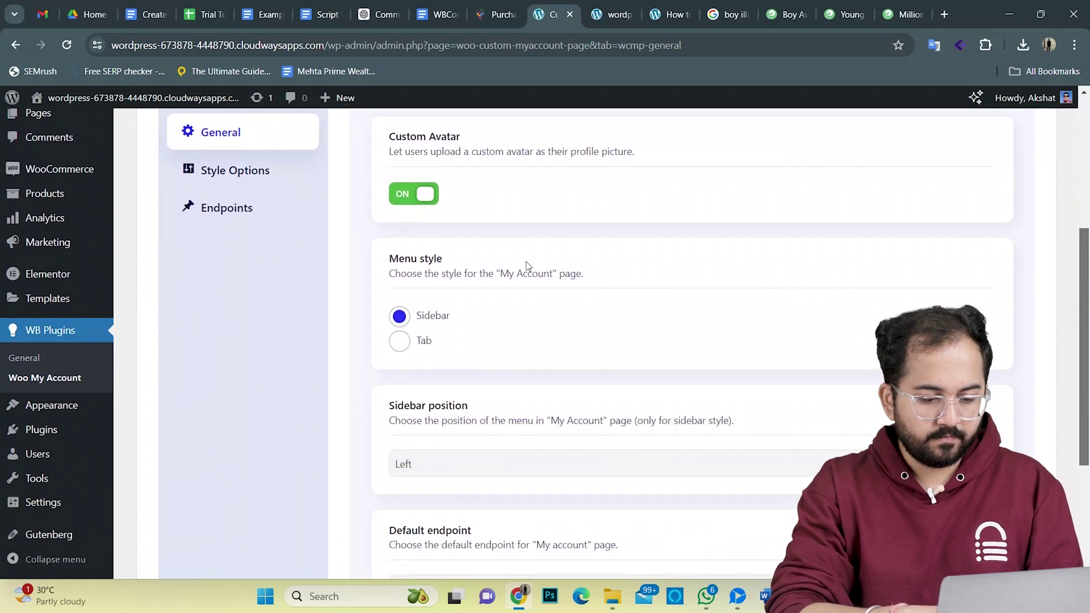
{"action": "scroll", "coordinate": [482, 352], "scroll_direction": "down", "scroll_amount": 4}
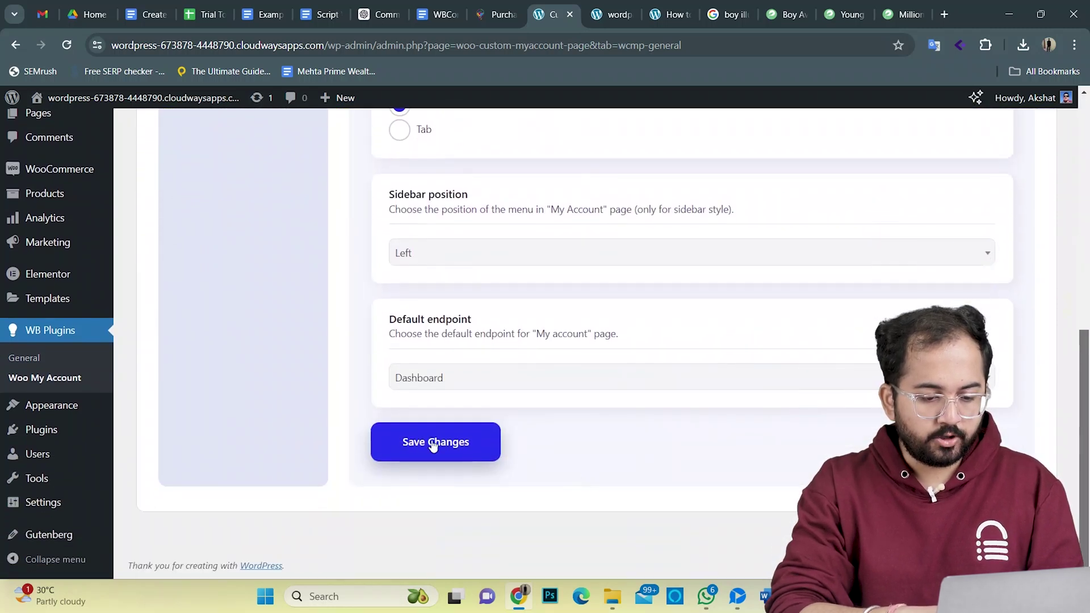
{"action": "left_click", "coordinate": [433, 446]}
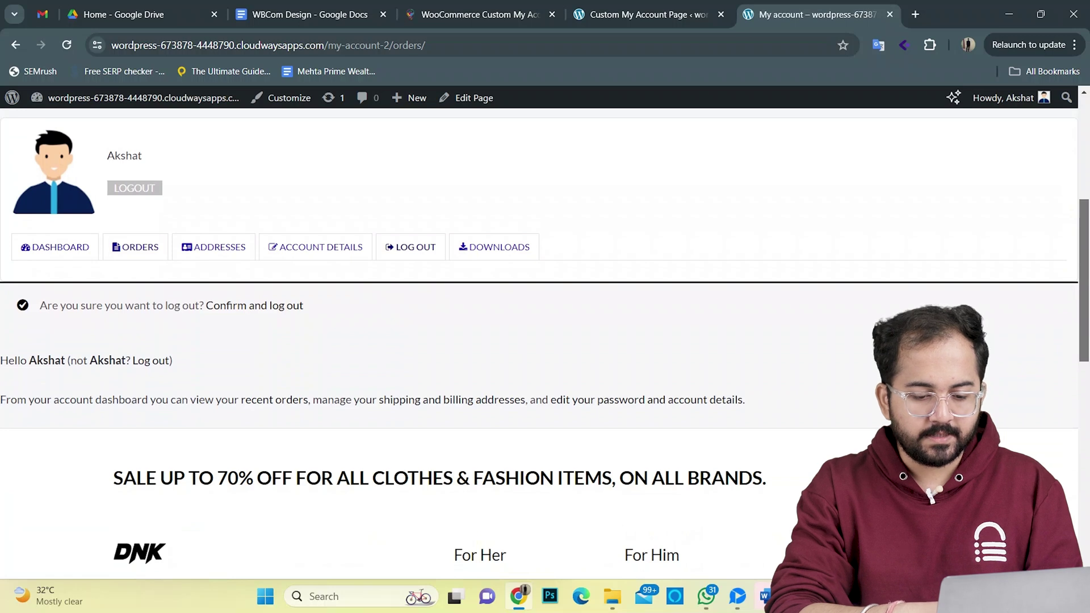
Browse the account's Addresses and Orders sections, then the Account Details form.
{"action": "left_click", "coordinate": [213, 247]}
{"action": "left_click", "coordinate": [135, 247]}
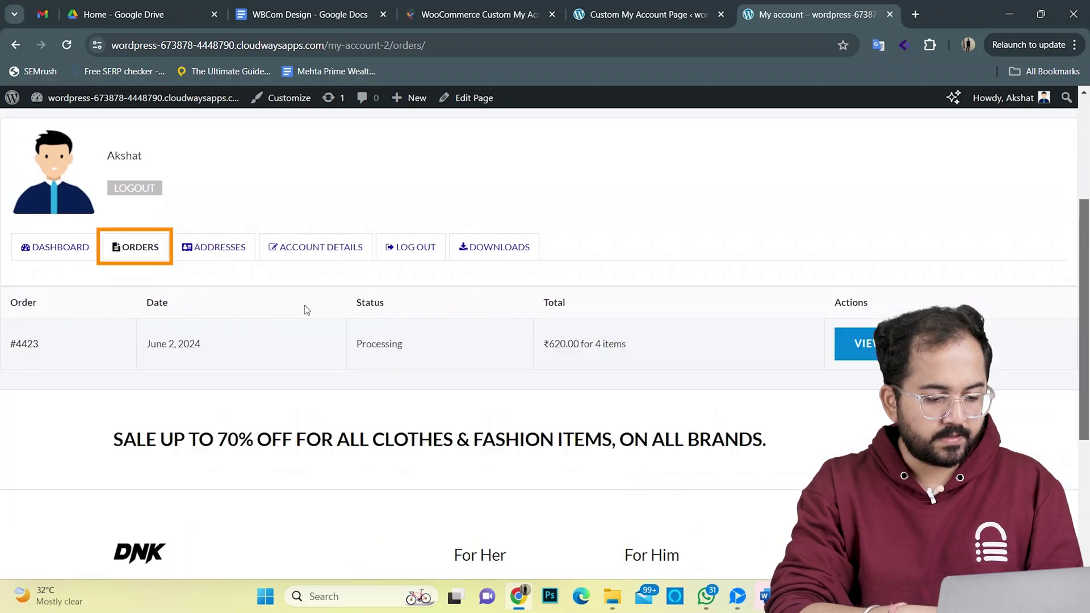
{"action": "left_click", "coordinate": [315, 247]}
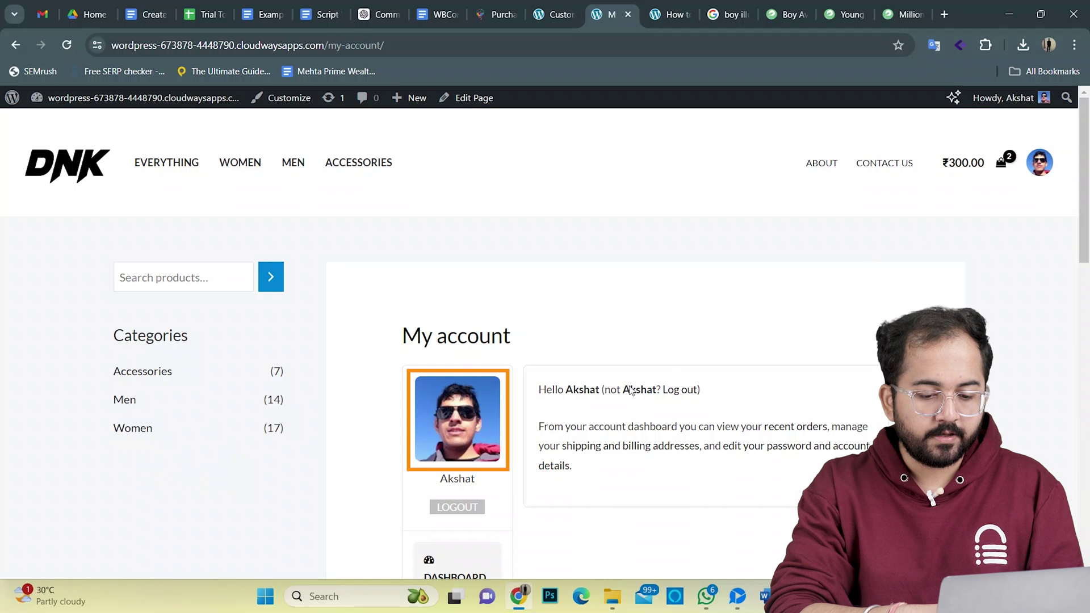
Upload the young boy avatar PNG as the new profile picture.
{"action": "left_click", "coordinate": [454, 424]}
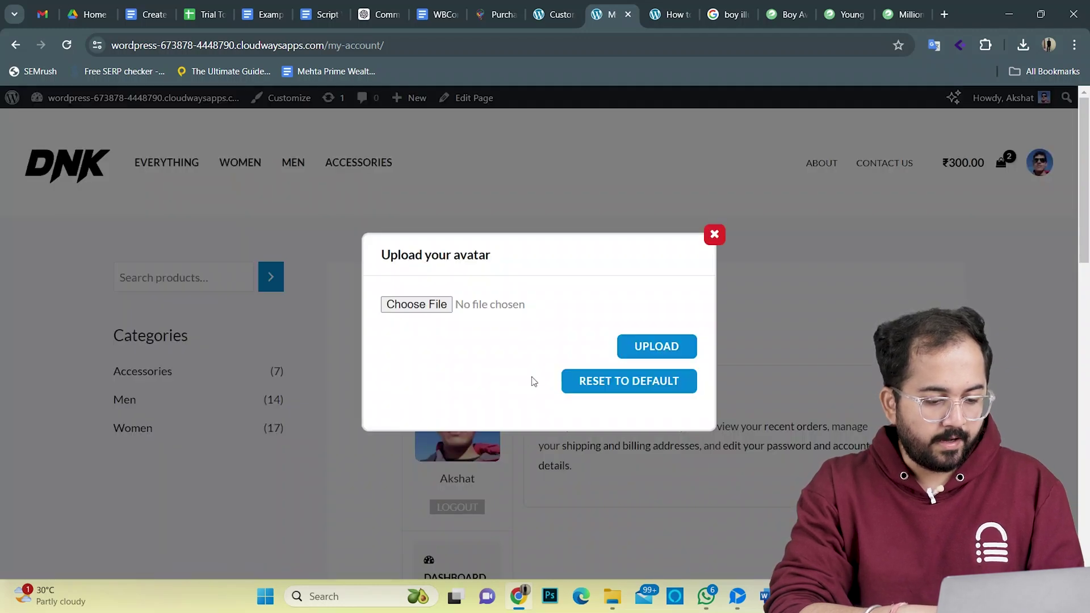
{"action": "left_click", "coordinate": [435, 313]}
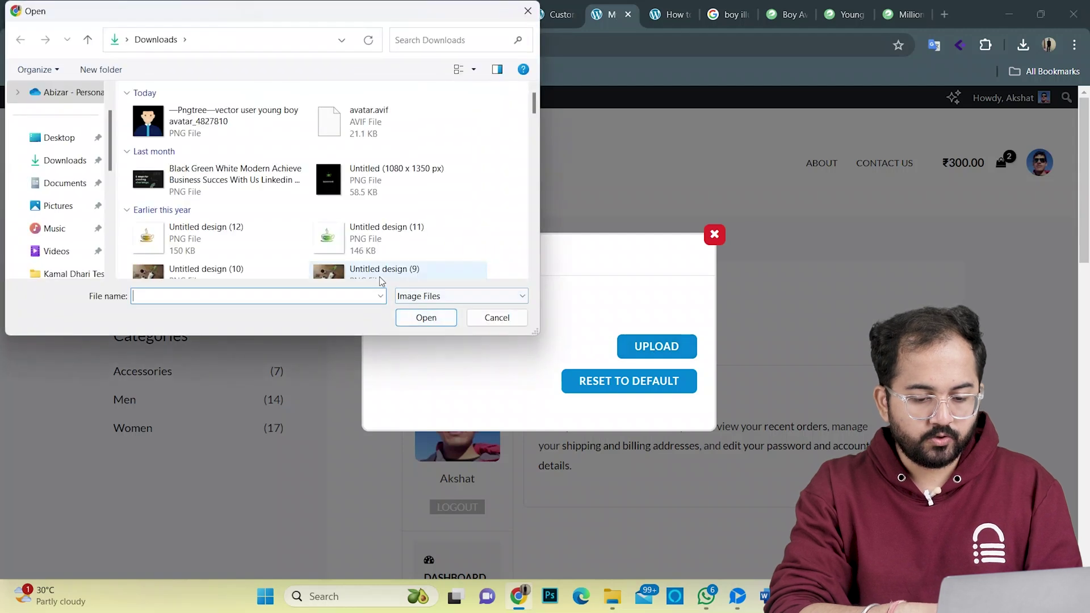
{"action": "left_click", "coordinate": [172, 122]}
{"action": "left_click", "coordinate": [426, 318]}
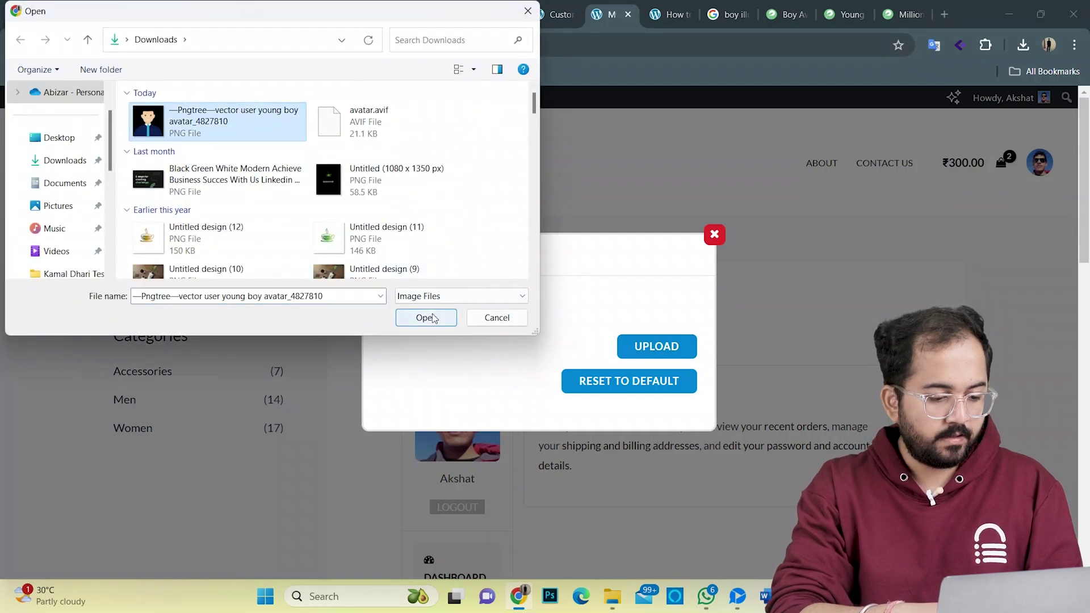
{"action": "left_click", "coordinate": [682, 344]}
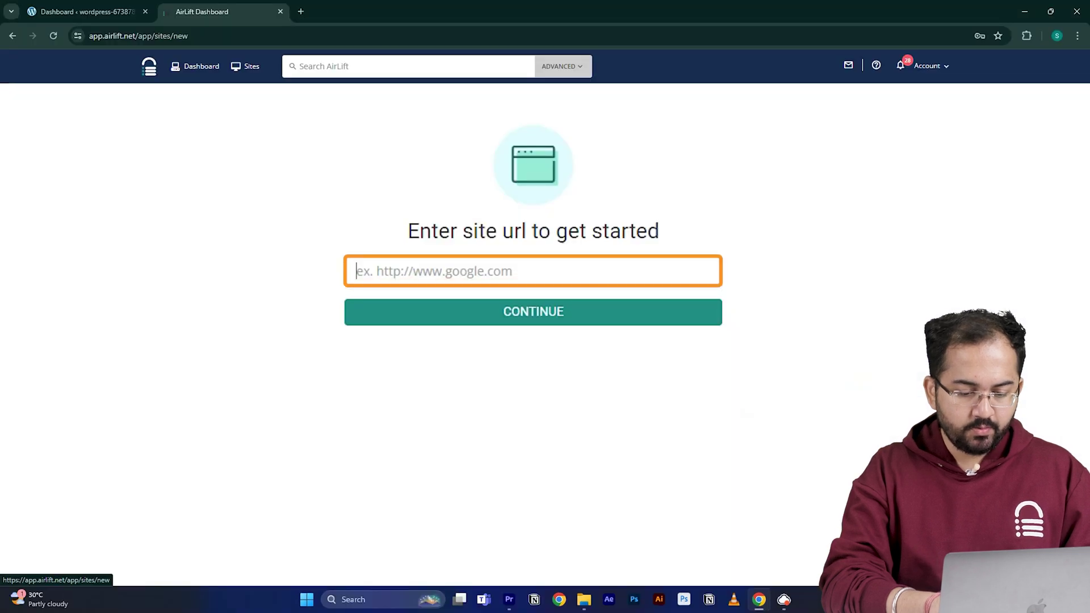
Submit the site URL to Airlift and review its 56-to-98 performance report.
{"action": "type", "text": "https://wordpress-673878-4448699.cloudwaysapps.com/"}
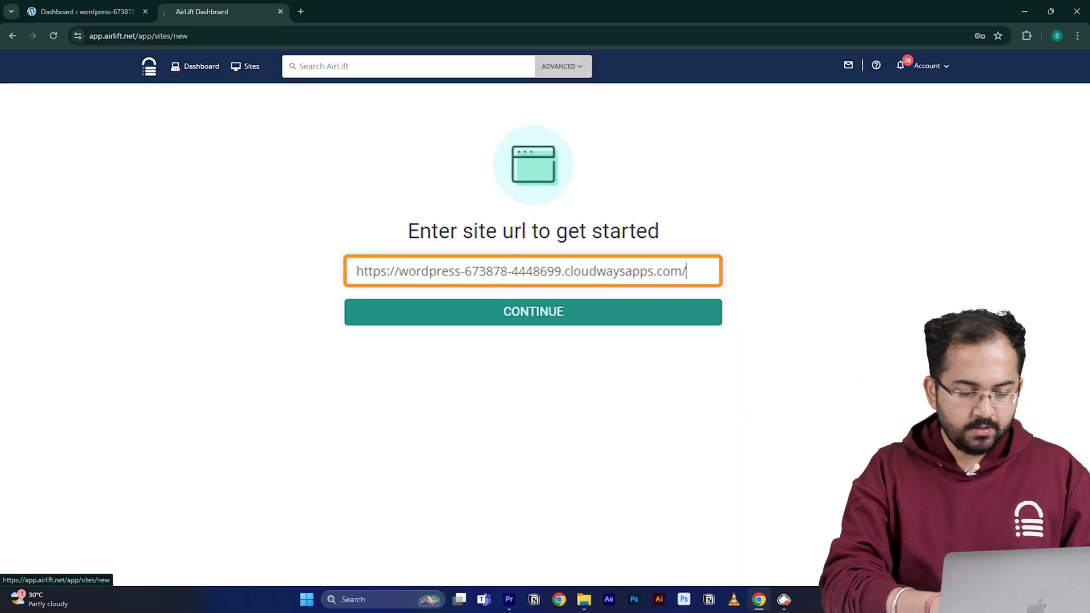
{"action": "left_click", "coordinate": [450, 316]}
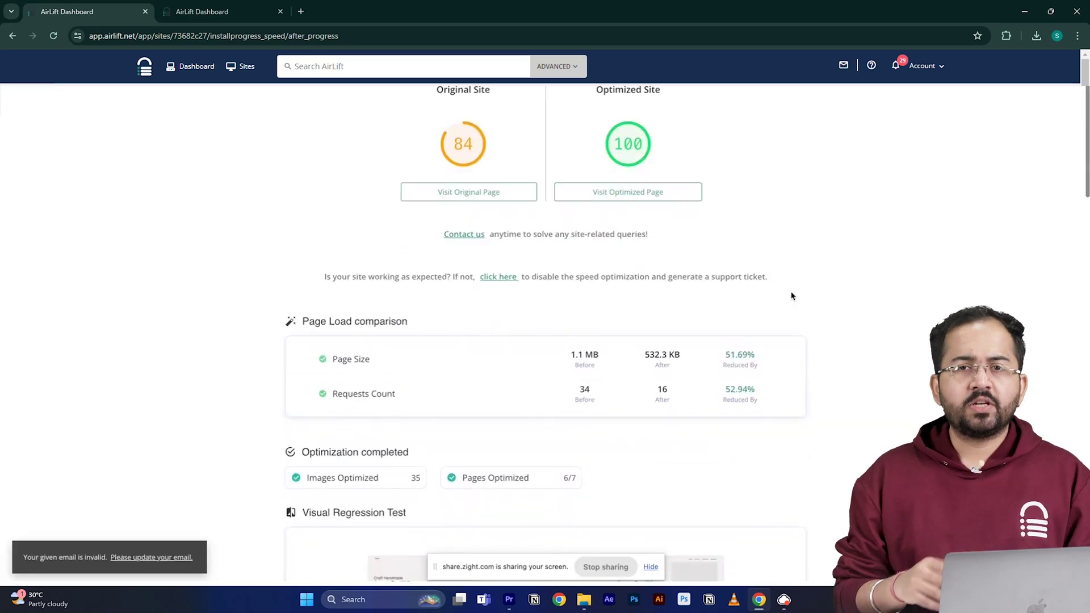
{"action": "scroll", "coordinate": [791, 294], "scroll_direction": "down", "scroll_amount": 3}
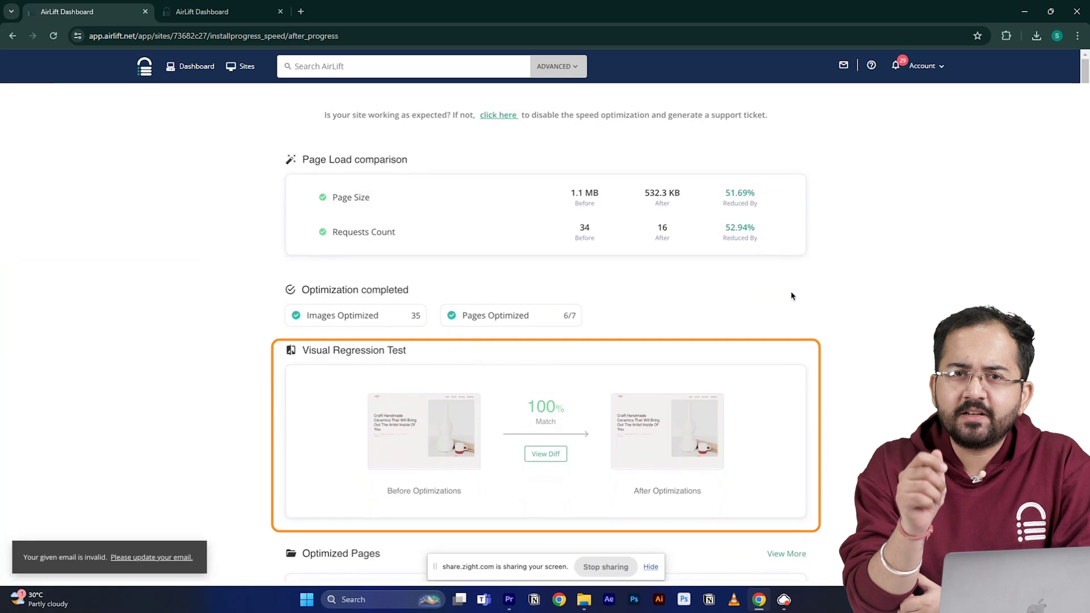
{"action": "scroll", "coordinate": [792, 296], "scroll_direction": "up", "scroll_amount": 5}
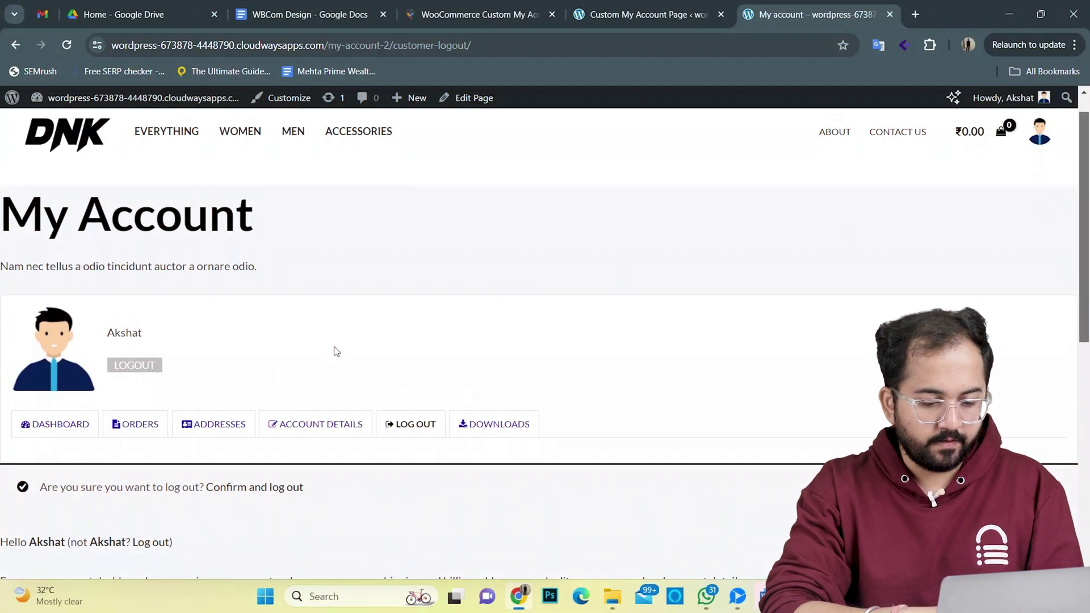
Browse Orders, Addresses and Account Details, ending at the top of the details form.
{"action": "left_click", "coordinate": [132, 428]}
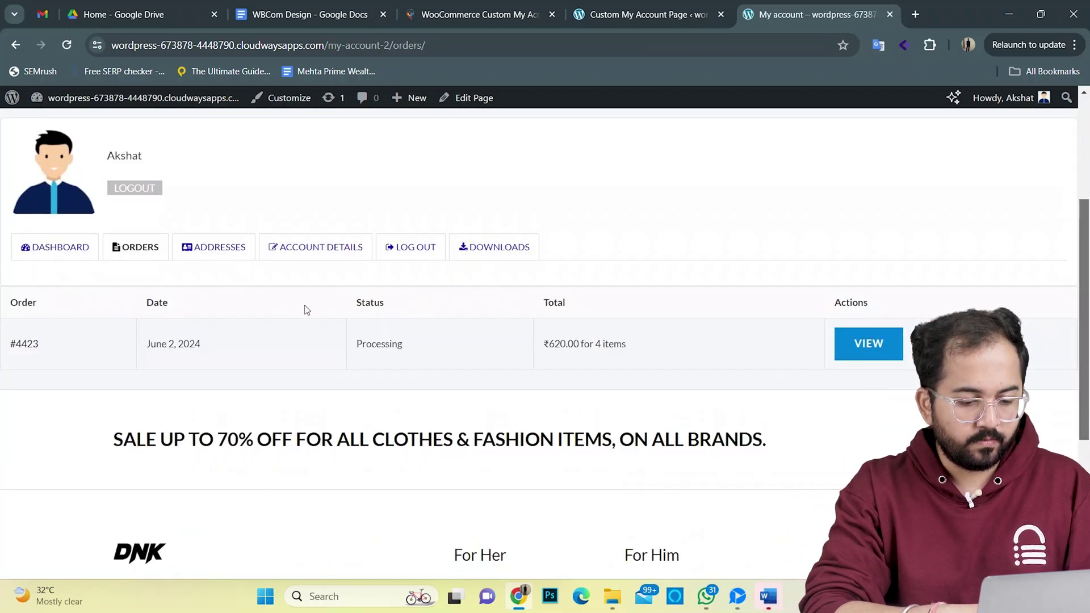
{"action": "left_click", "coordinate": [219, 244]}
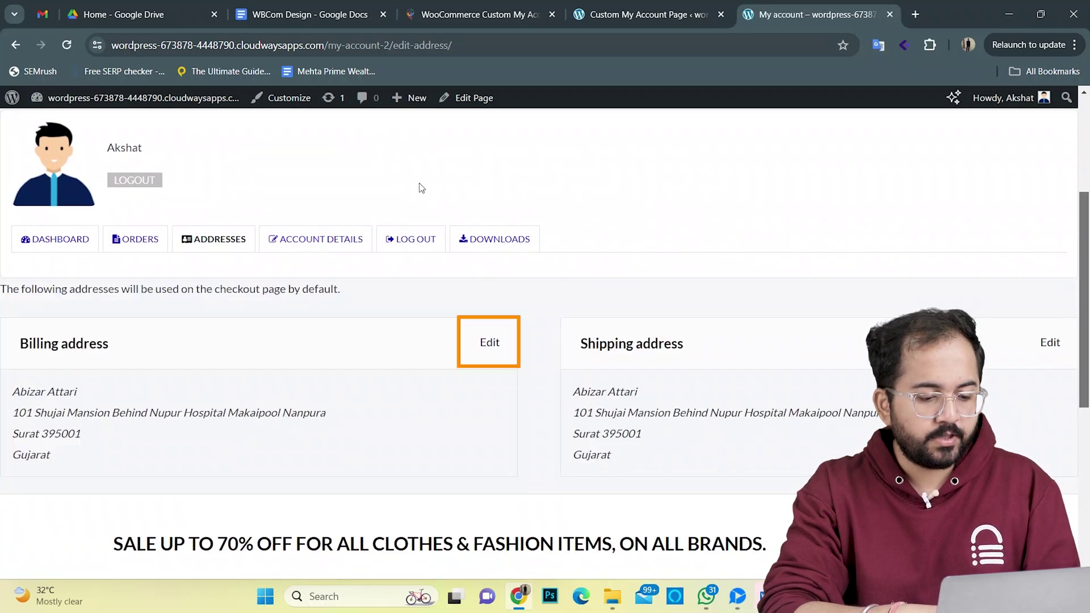
{"action": "left_click", "coordinate": [324, 239]}
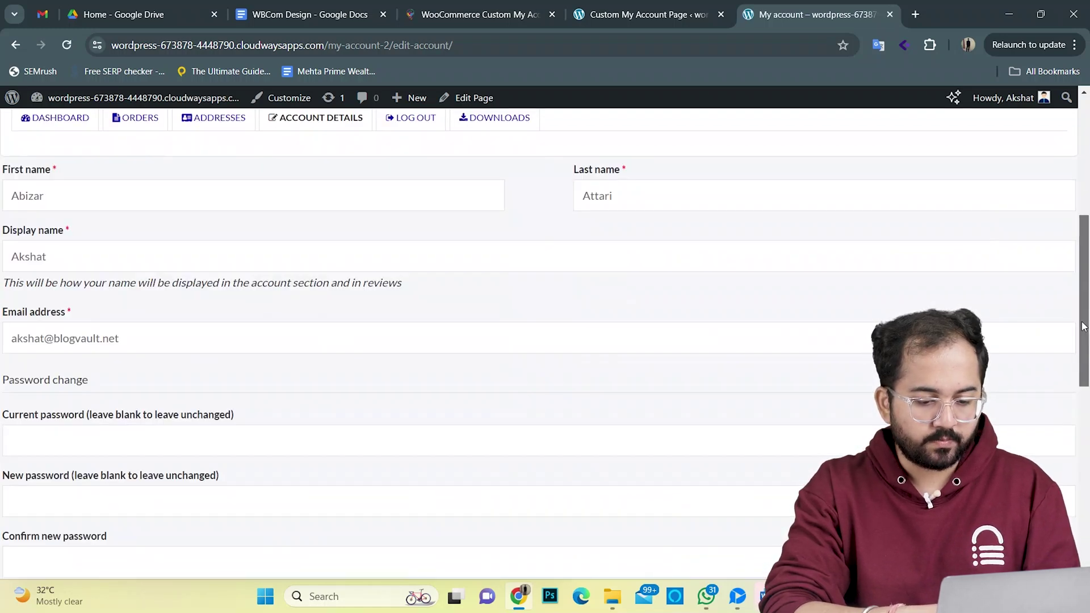
{"action": "scroll", "coordinate": [1076, 228], "scroll_direction": "up", "scroll_amount": 6}
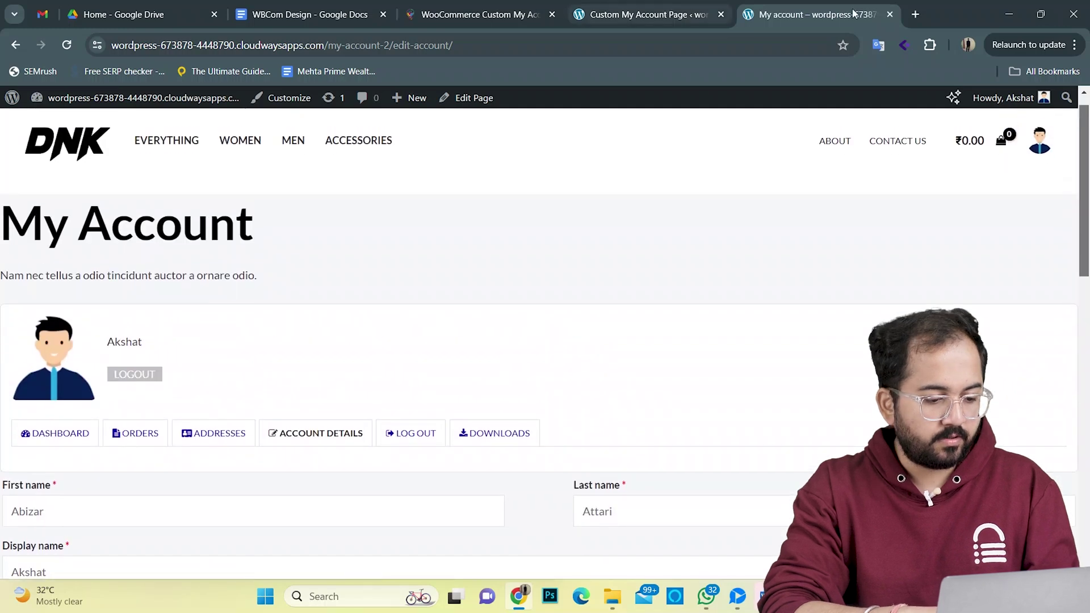
Set the account menu item colour to dark blue in Style Options.
{"action": "left_click", "coordinate": [594, 16]}
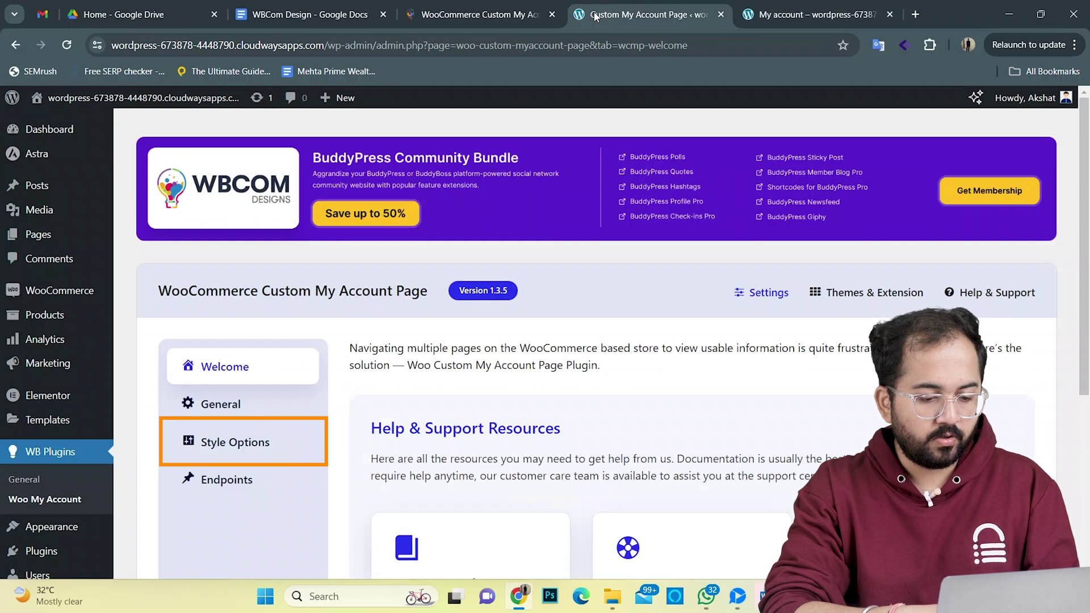
{"action": "left_click", "coordinate": [235, 442]}
{"action": "scroll", "coordinate": [1084, 171], "scroll_direction": "down", "scroll_amount": 1}
{"action": "left_click_drag", "start_coordinate": [1088, 176], "coordinate": [1087, 215]}
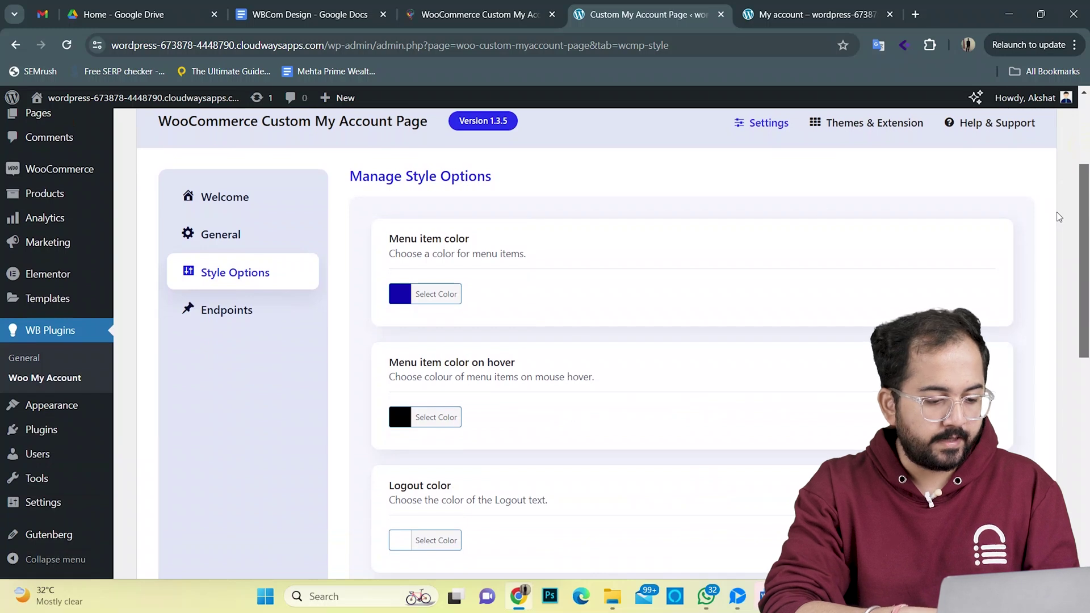
{"action": "left_click", "coordinate": [413, 294]}
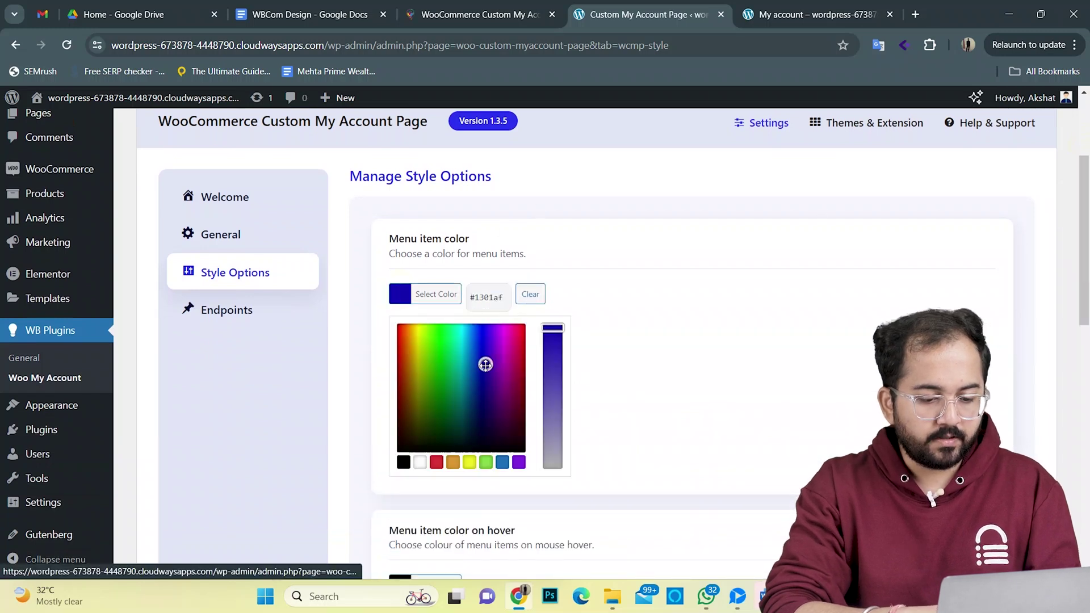
{"action": "left_click", "coordinate": [490, 396]}
{"action": "left_click", "coordinate": [834, 316]}
Set the menu hover colour to grey #919191 and save the styling.
{"action": "scroll", "coordinate": [834, 316], "scroll_direction": "down", "scroll_amount": 2}
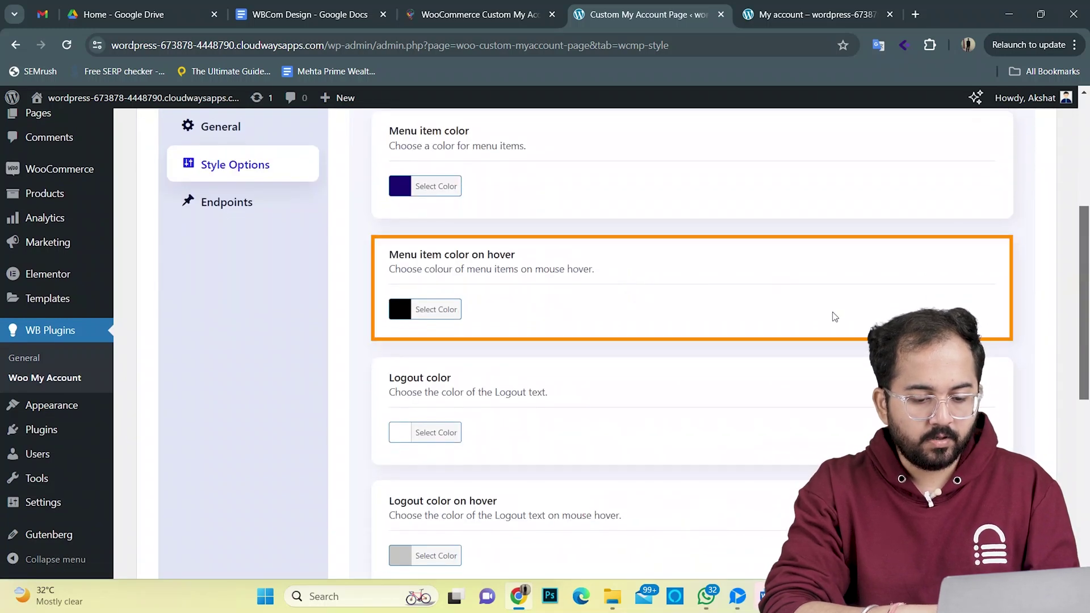
{"action": "left_click", "coordinate": [401, 309]}
{"action": "left_click_drag", "start_coordinate": [431, 423], "coordinate": [423, 395]}
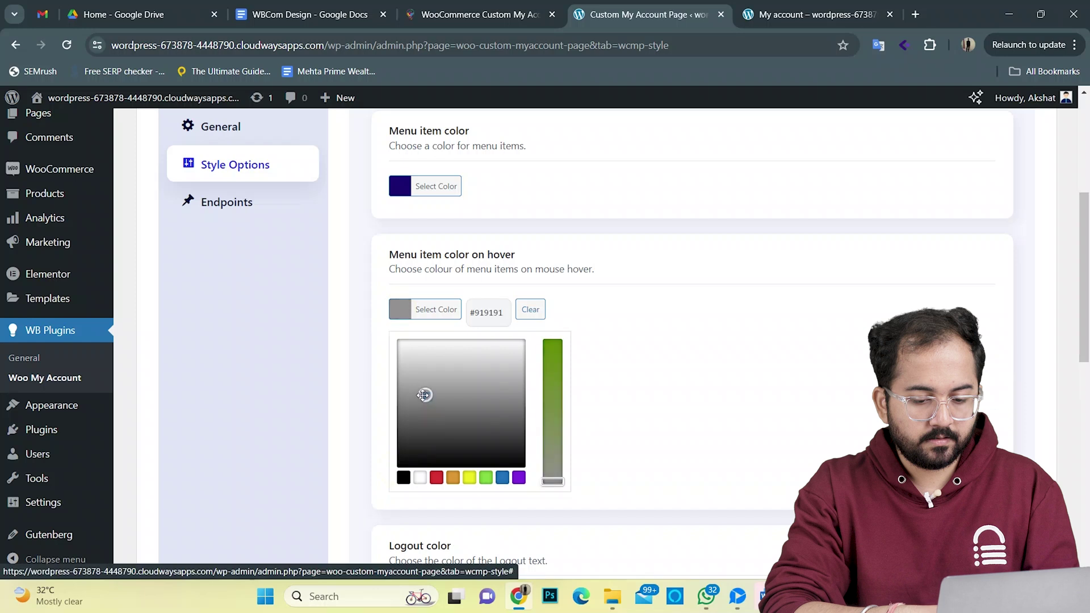
{"action": "scroll", "coordinate": [667, 307], "scroll_direction": "down", "scroll_amount": 8}
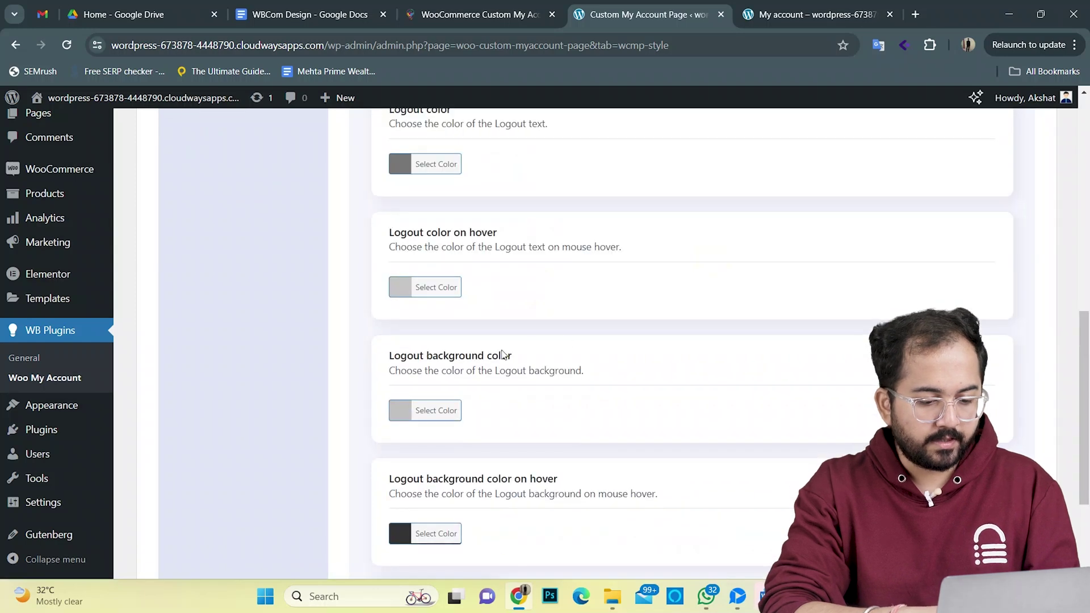
{"action": "scroll", "coordinate": [1084, 368], "scroll_direction": "down", "scroll_amount": 3}
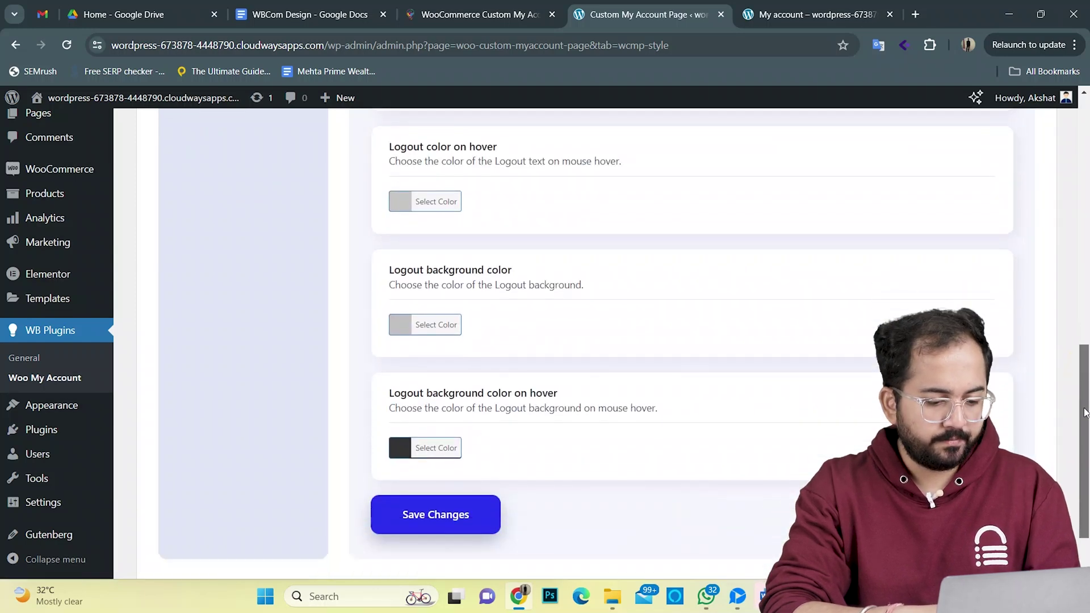
{"action": "left_click", "coordinate": [401, 439]}
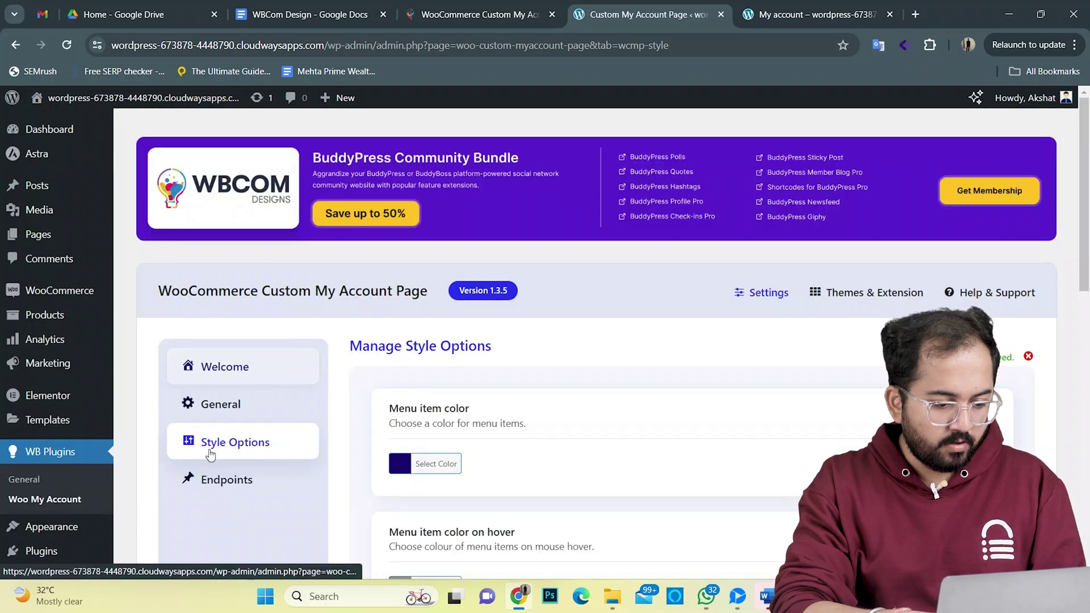
Review the Endpoints list and preview the Add endpoint form without adding one.
{"action": "left_click", "coordinate": [222, 480]}
{"action": "scroll", "coordinate": [1034, 395], "scroll_direction": "down", "scroll_amount": 3}
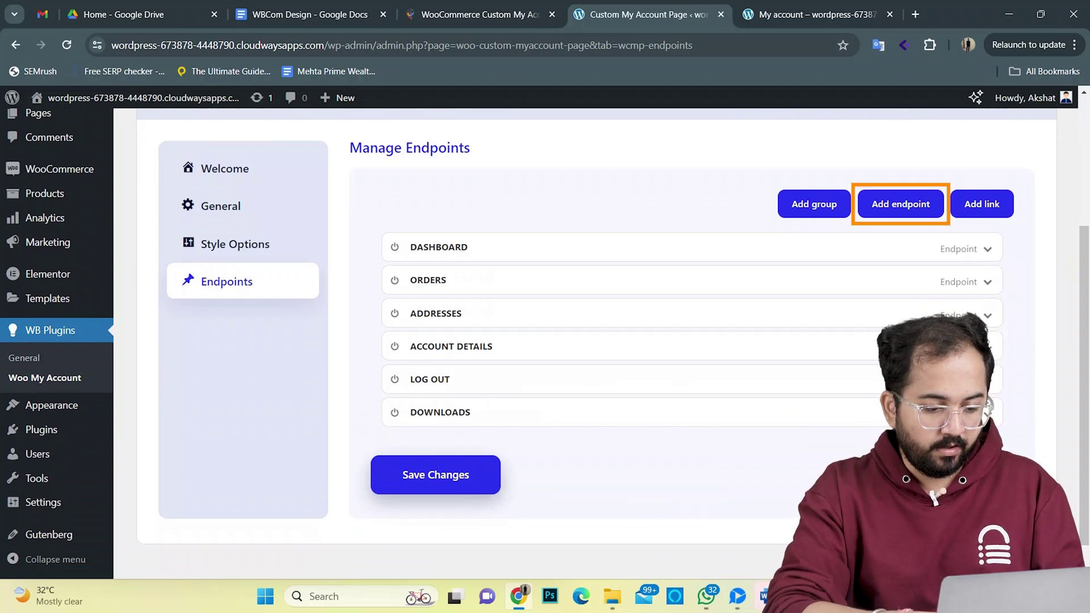
{"action": "left_click", "coordinate": [901, 204]}
{"action": "left_click", "coordinate": [684, 289]}
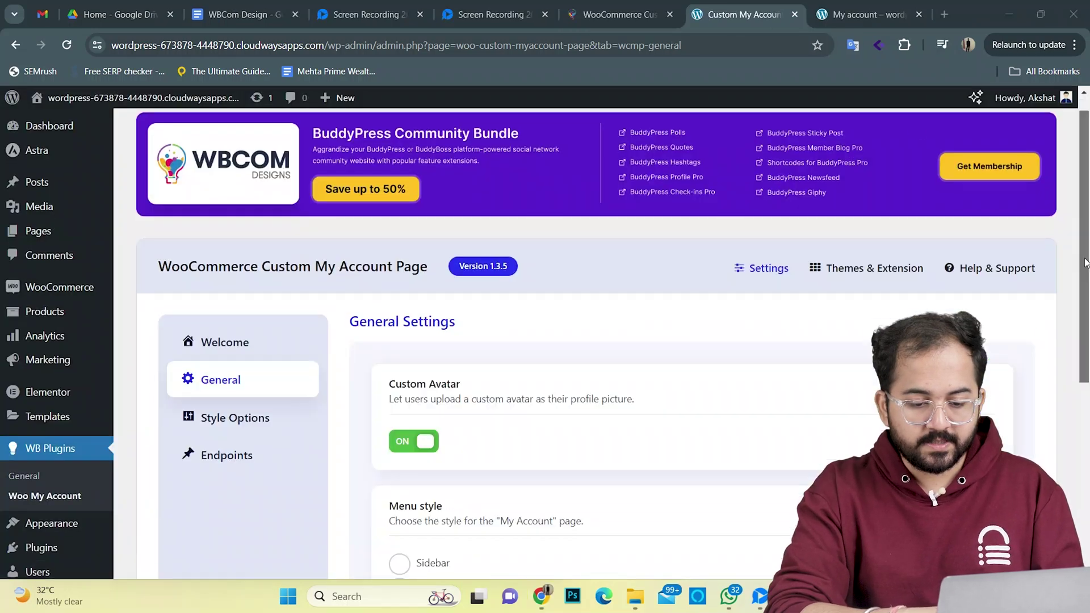
Set Sidebar menu style with Right position, then view the storefront My account page.
{"action": "scroll", "coordinate": [400, 367], "scroll_direction": "down", "scroll_amount": 4}
{"action": "left_click", "coordinate": [400, 361]}
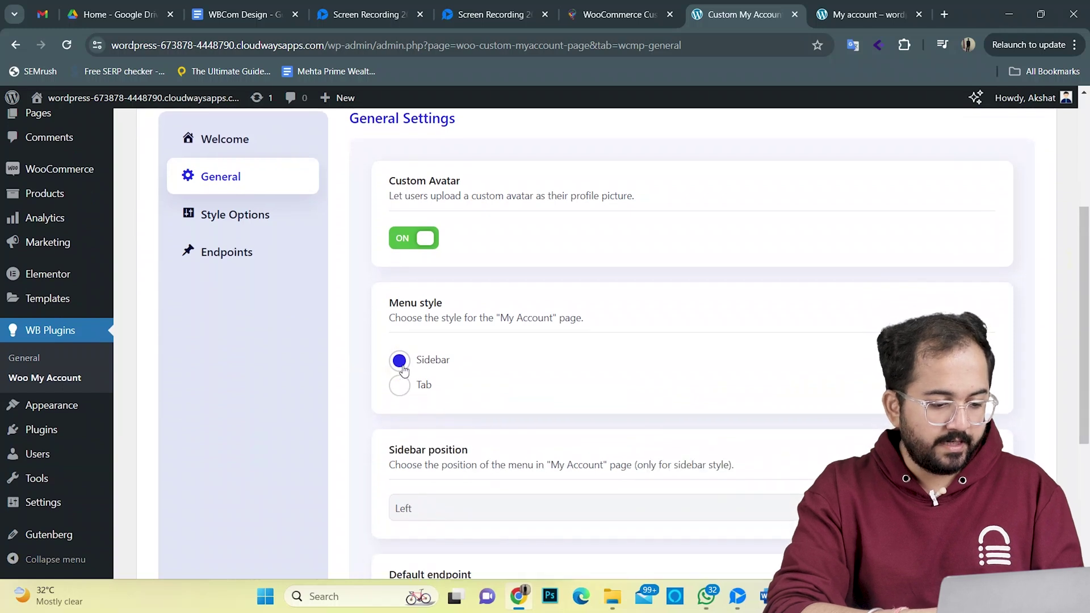
{"action": "left_click", "coordinate": [465, 508]}
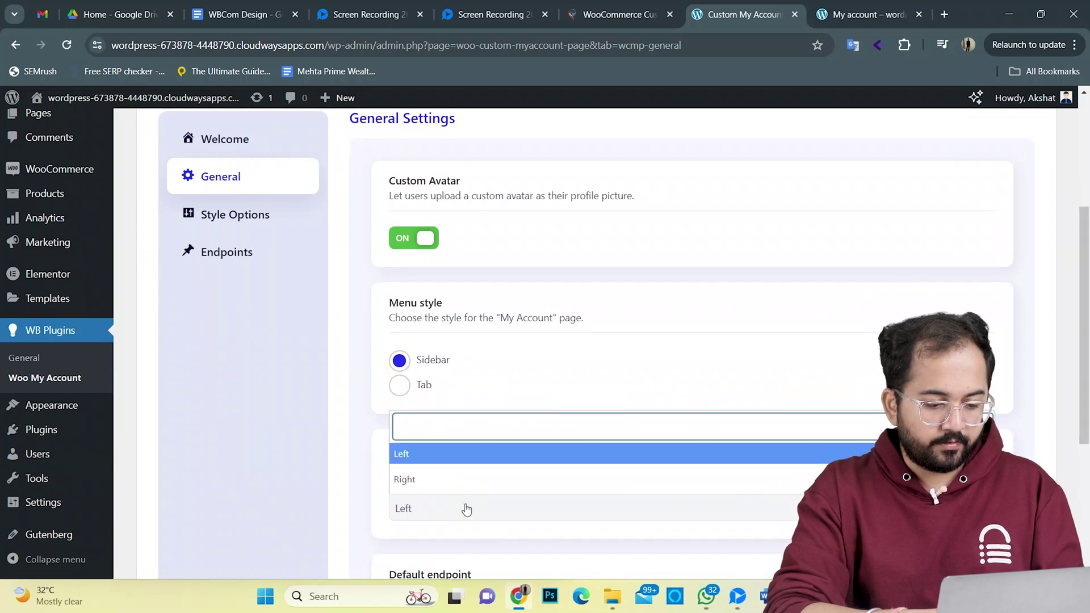
{"action": "left_click", "coordinate": [447, 481]}
{"action": "left_click", "coordinate": [866, 14]}
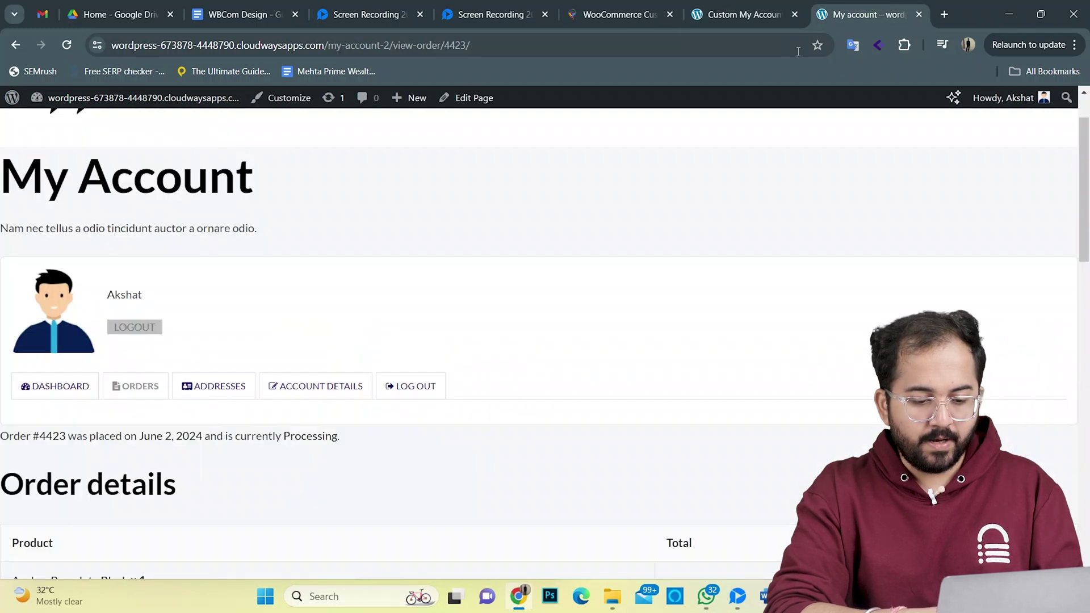